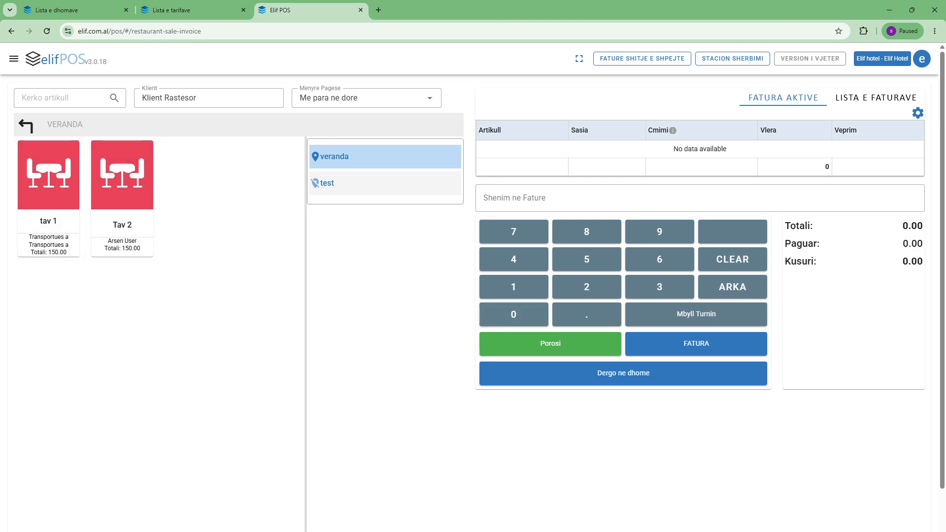
Switch to the other Elif POS browser window, close its developer tools and view the order on table tav 1
left_click(626, 530)
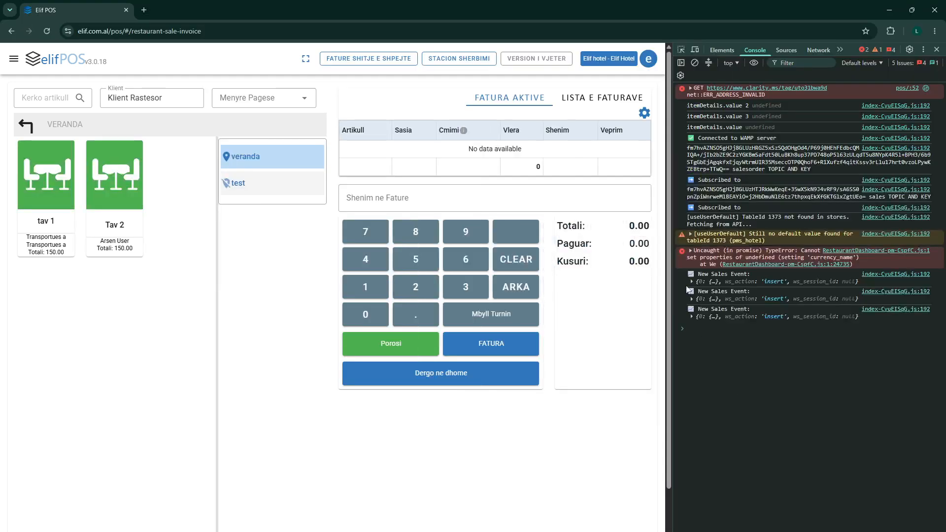
left_click(935, 49)
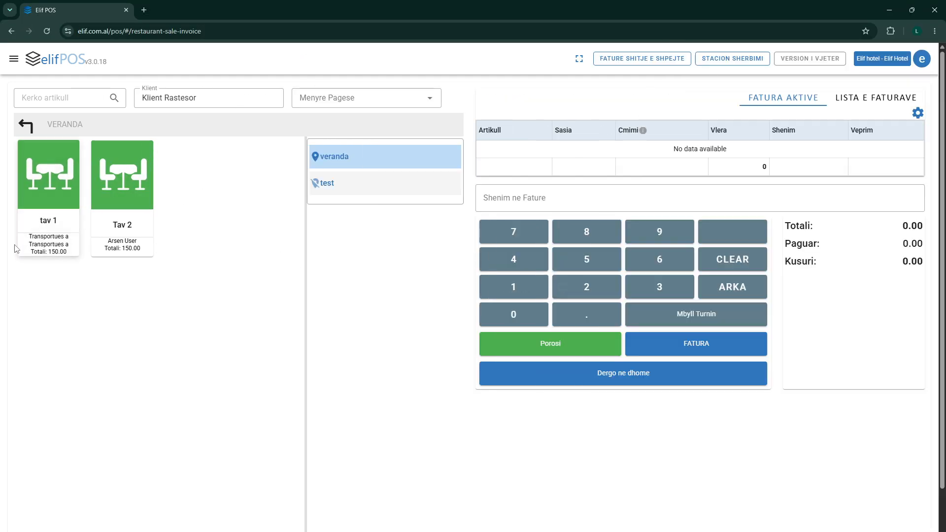
left_click(48, 245)
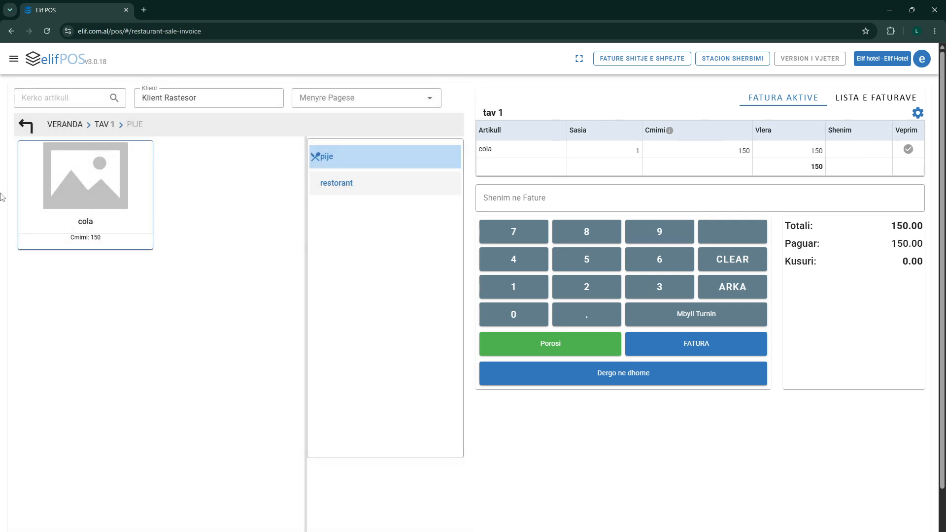
left_click(24, 128)
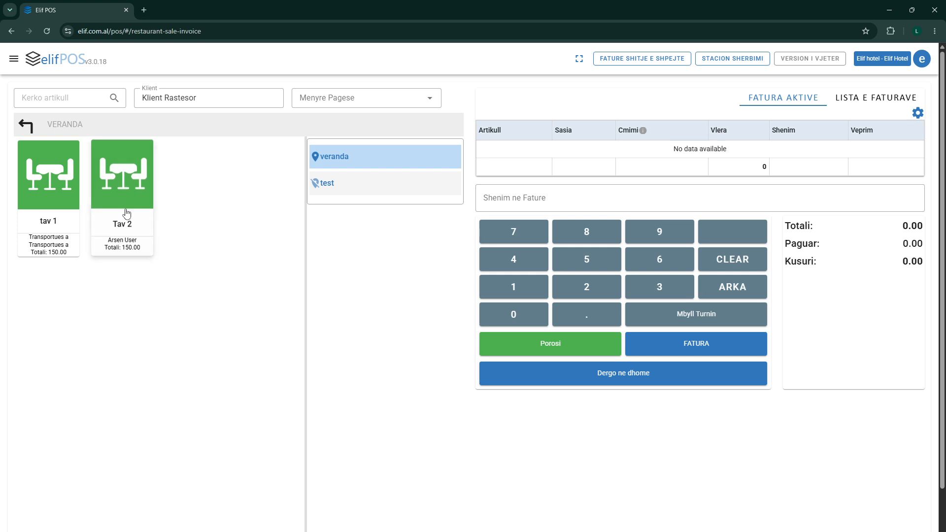
Add one cola to table tav 1 in the veranda and submit the order
left_click(48, 213)
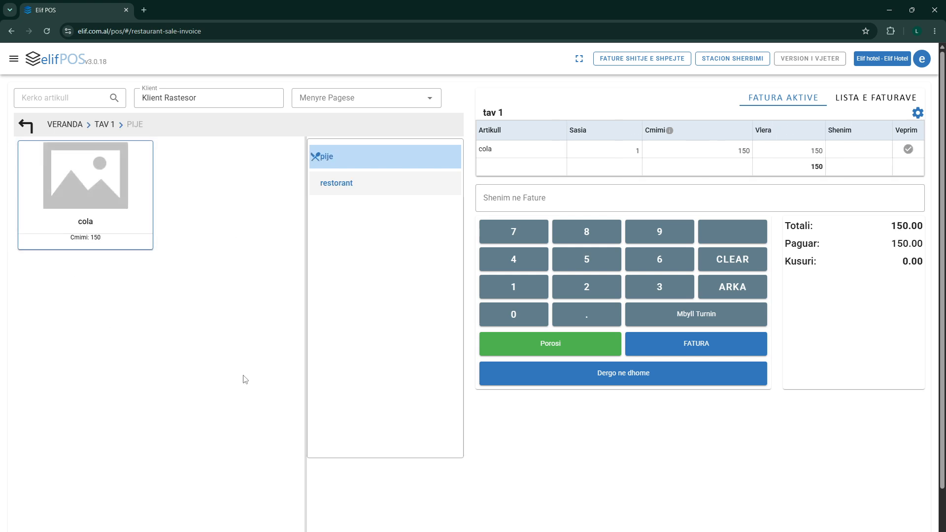
left_click(107, 233)
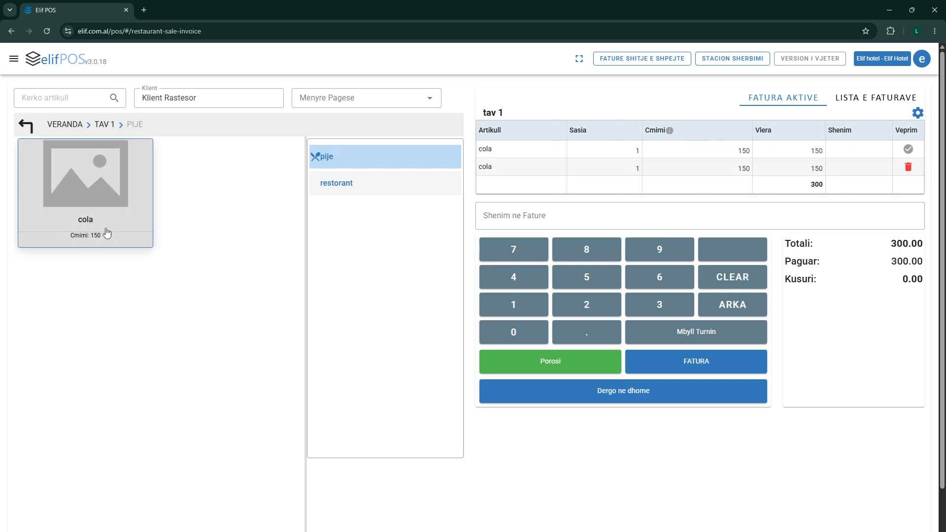
left_click(556, 364)
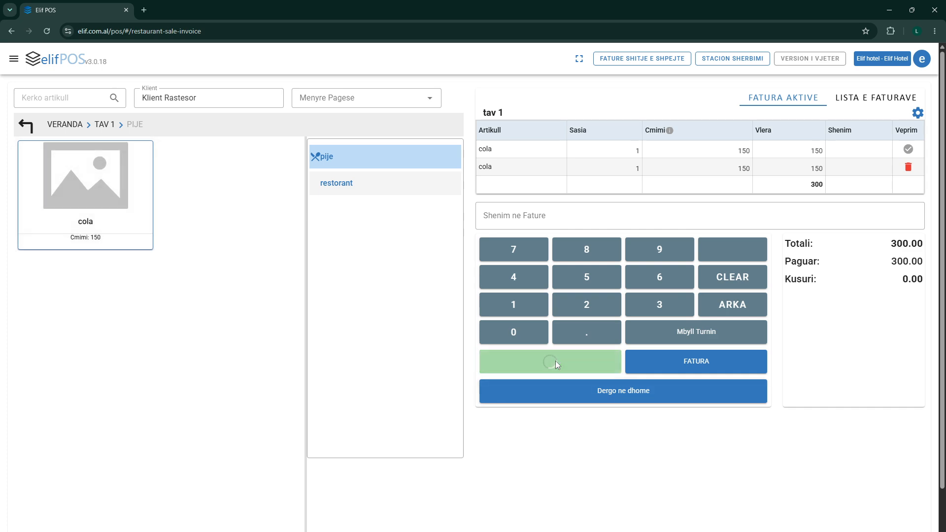
left_click(765, 445)
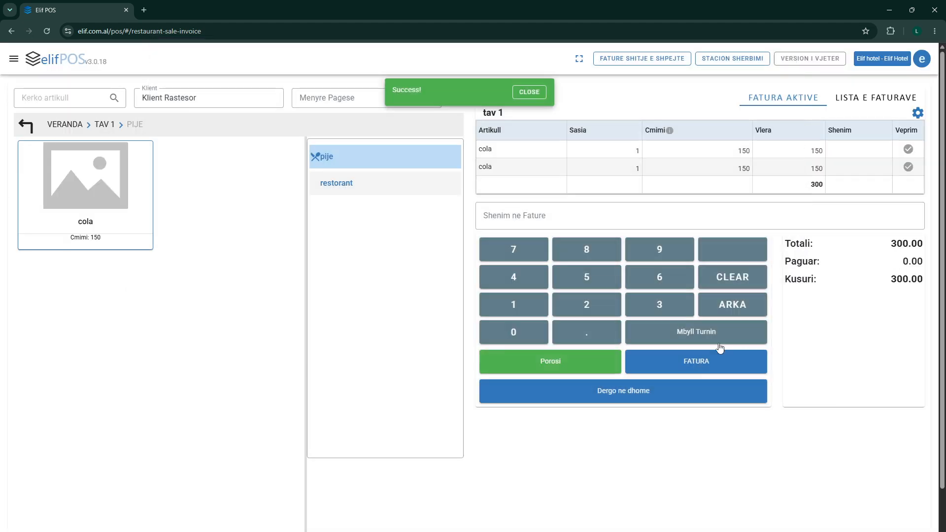
Choose room Det 1 and its guest portfolio as the destination for table tav 1's invoice
left_click(673, 401)
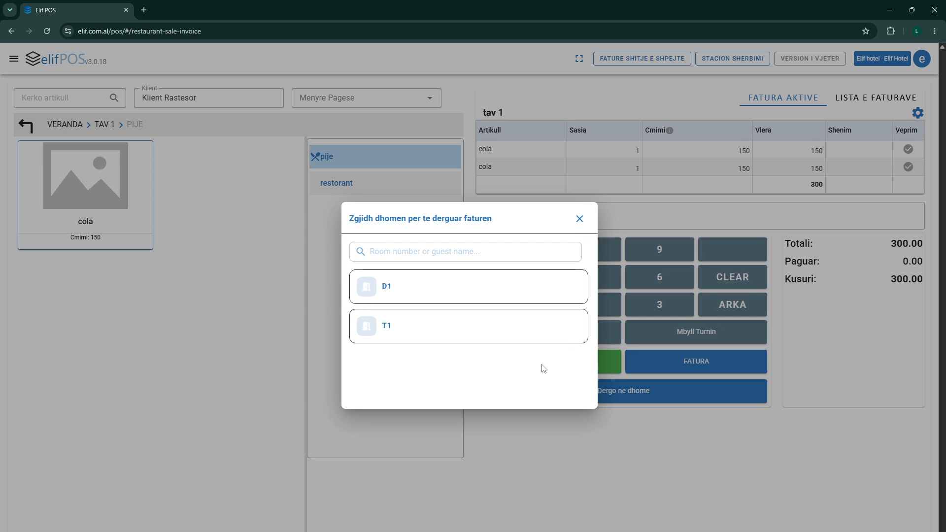
left_click(580, 219)
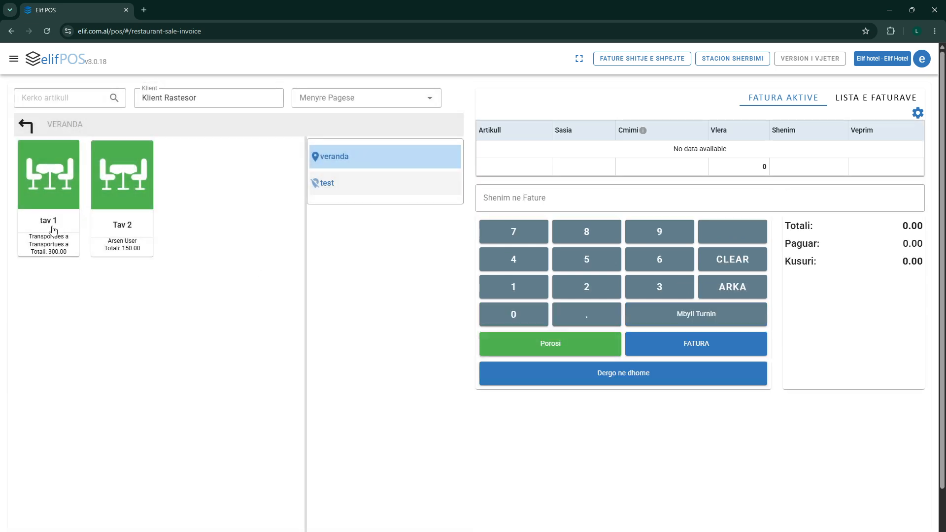
left_click(39, 228)
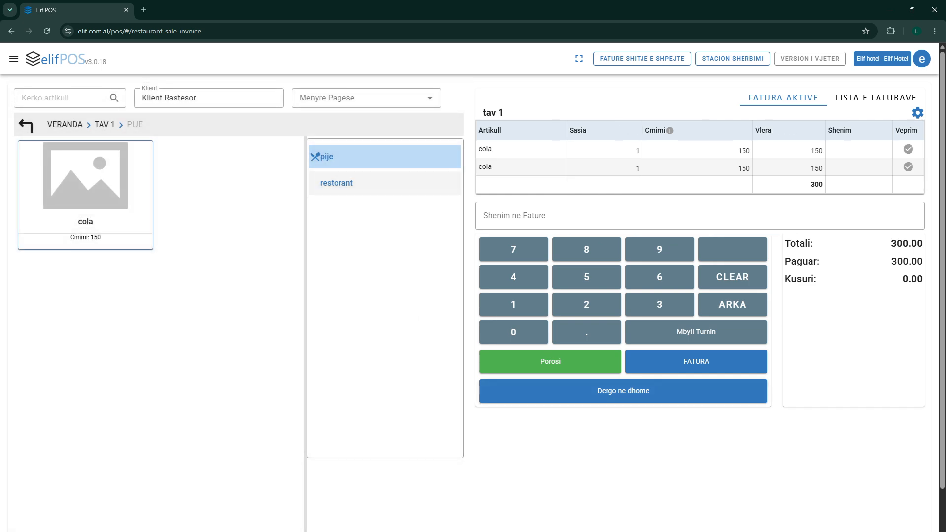
left_click(618, 392)
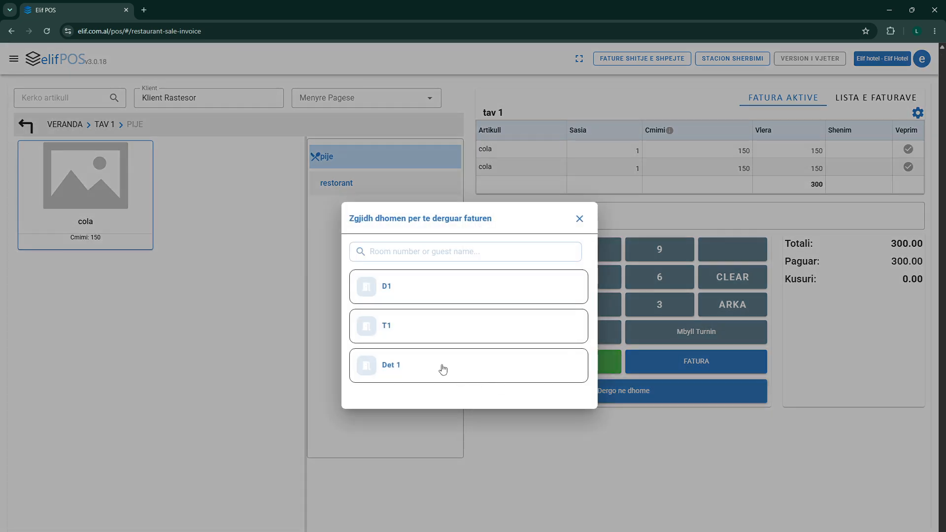
left_click(604, 530)
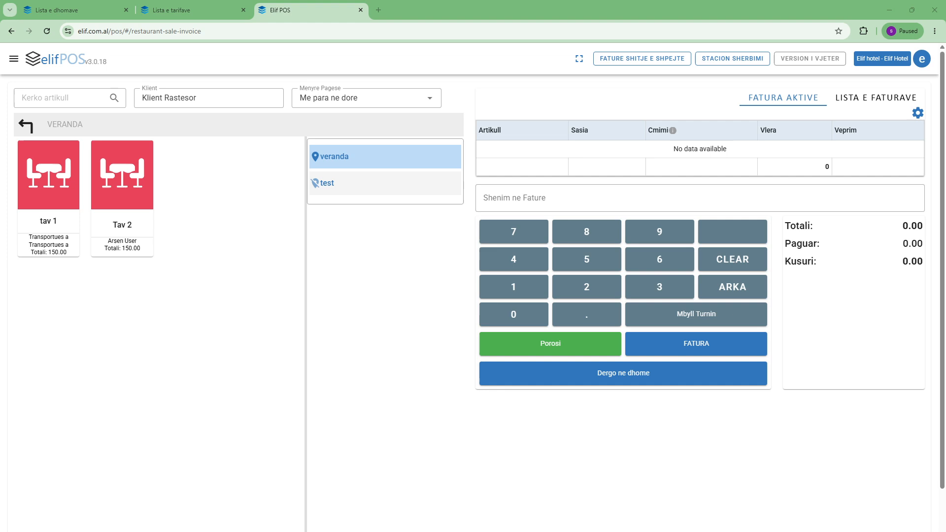
left_click(81, 7)
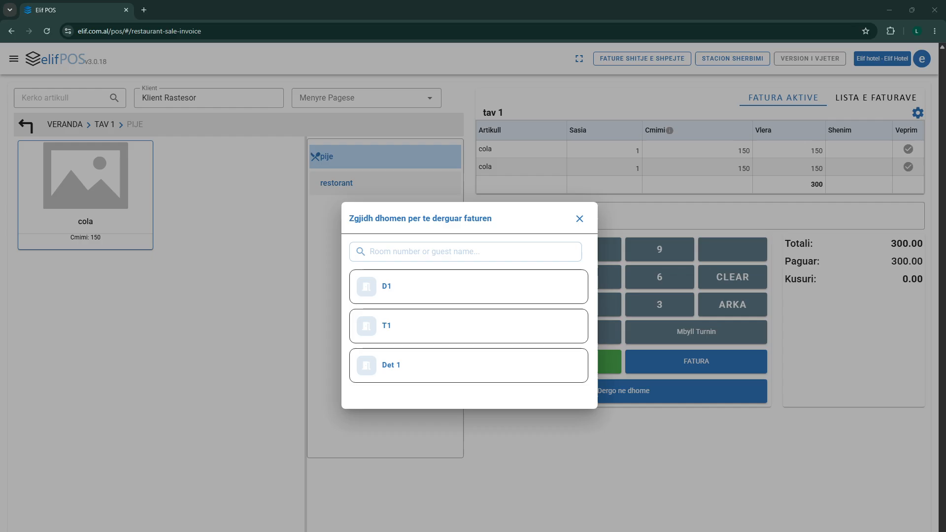
left_click(655, 530)
left_click(390, 362)
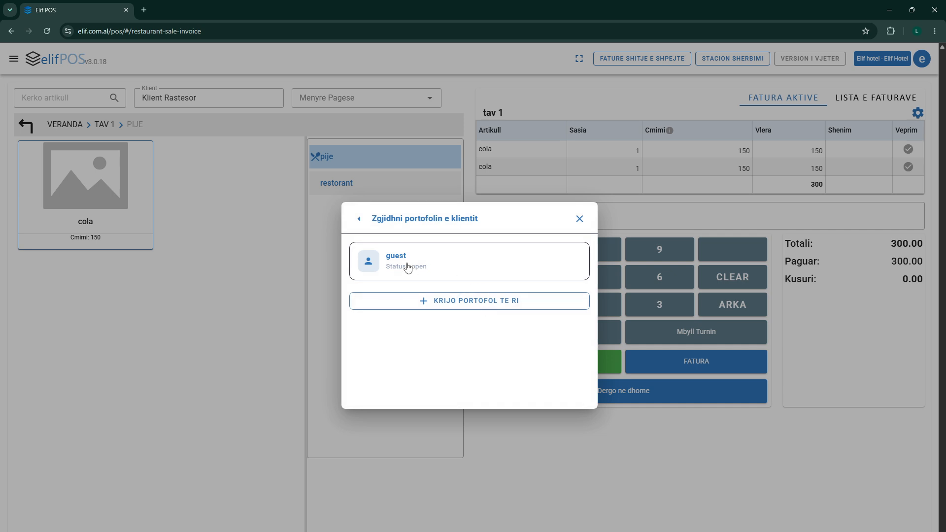
left_click(456, 268)
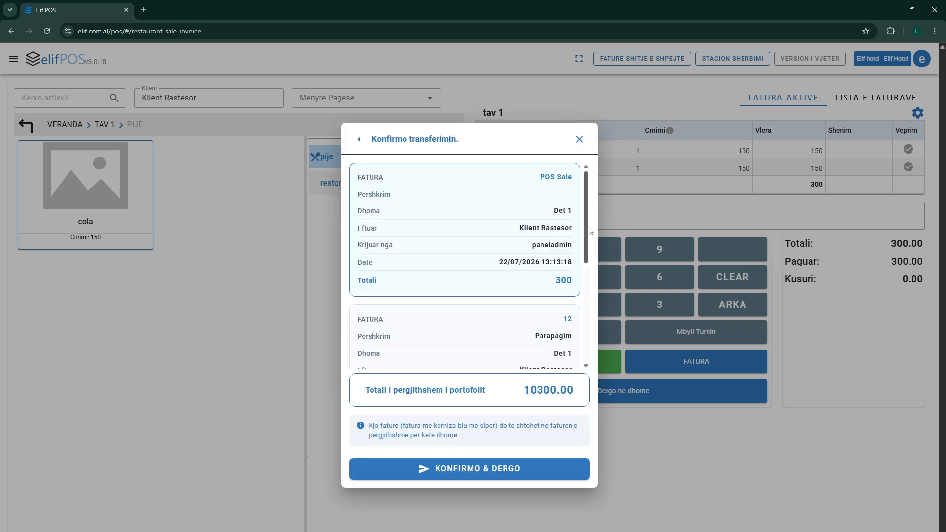
Check the portfolio total in the transfer summary and try to send the invoice to room Det 1
mouse_move(590, 230)
left_mouse_down()
mouse_move(593, 259)
mouse_move(591, 217)
left_mouse_up()
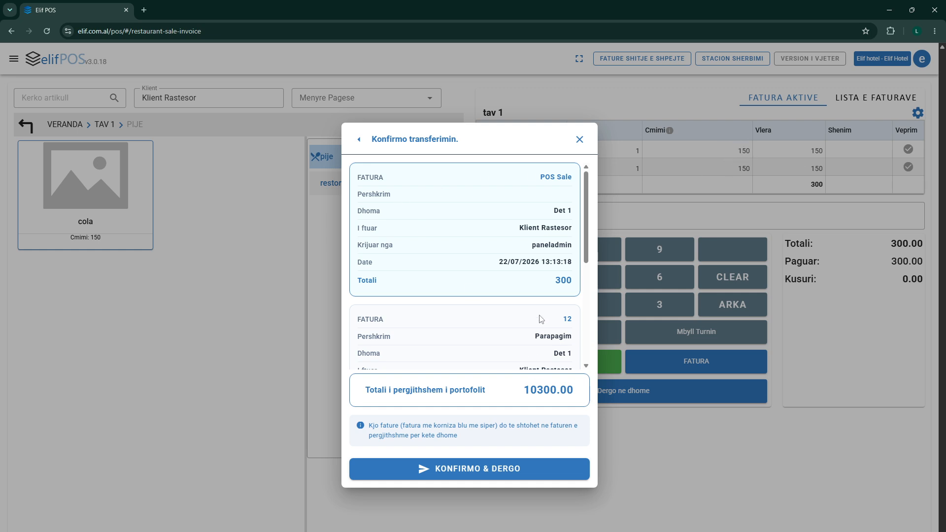
left_click_drag(528, 393, 572, 392)
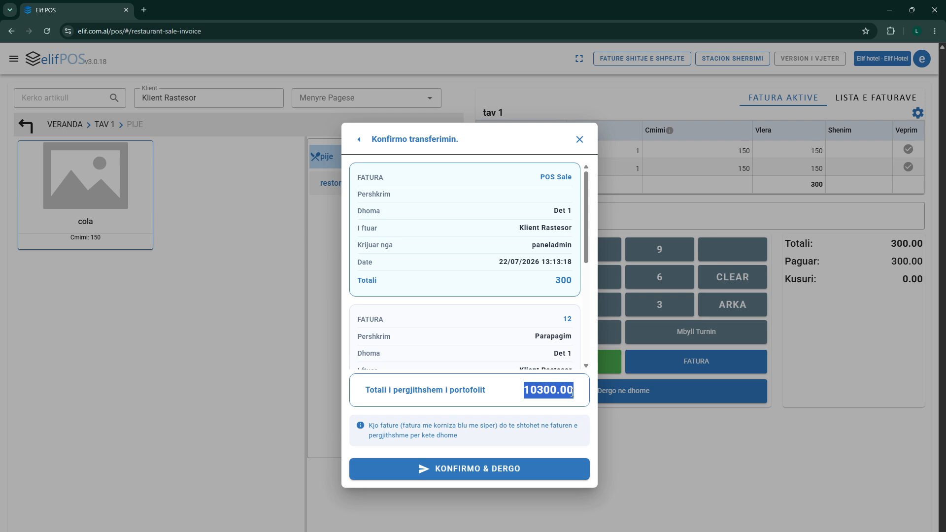
left_click(572, 393)
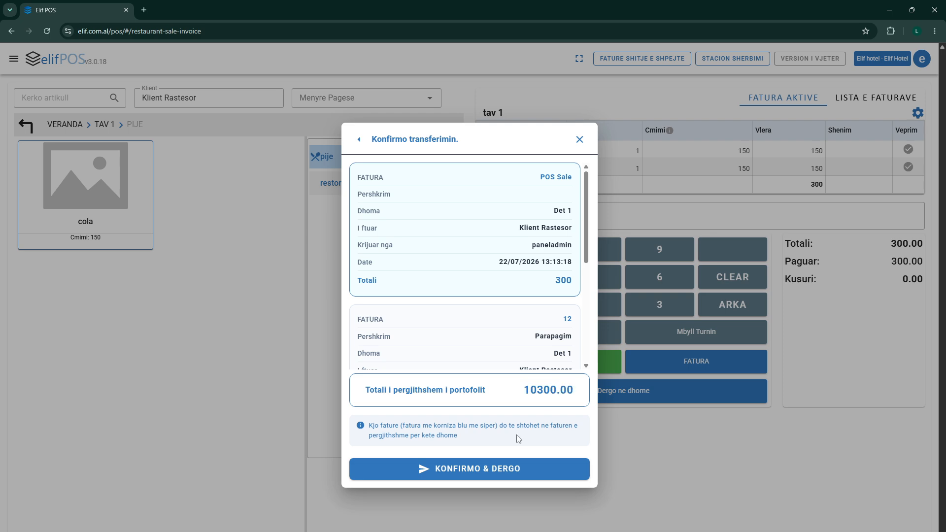
left_click(457, 473)
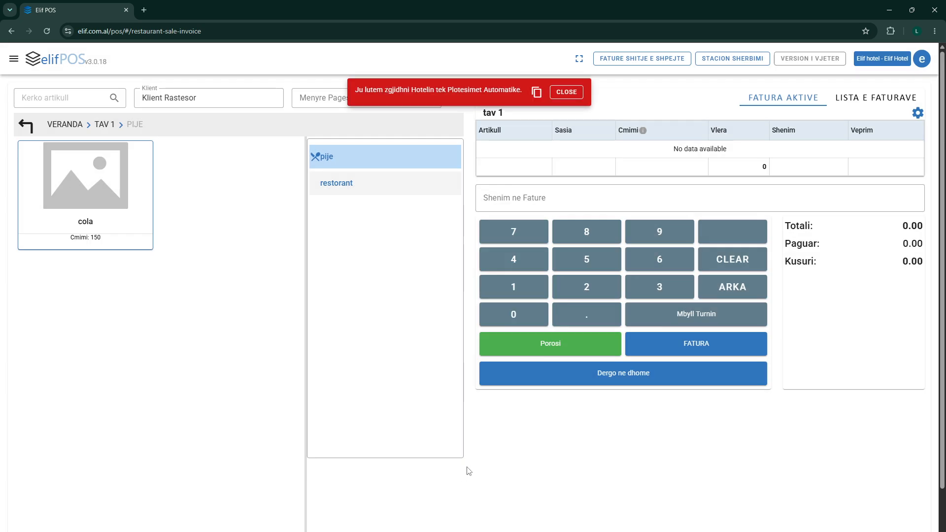
left_click(570, 93)
Open the paneladmin user for editing from the user list and show its automatic completions and configurations
left_click(922, 65)
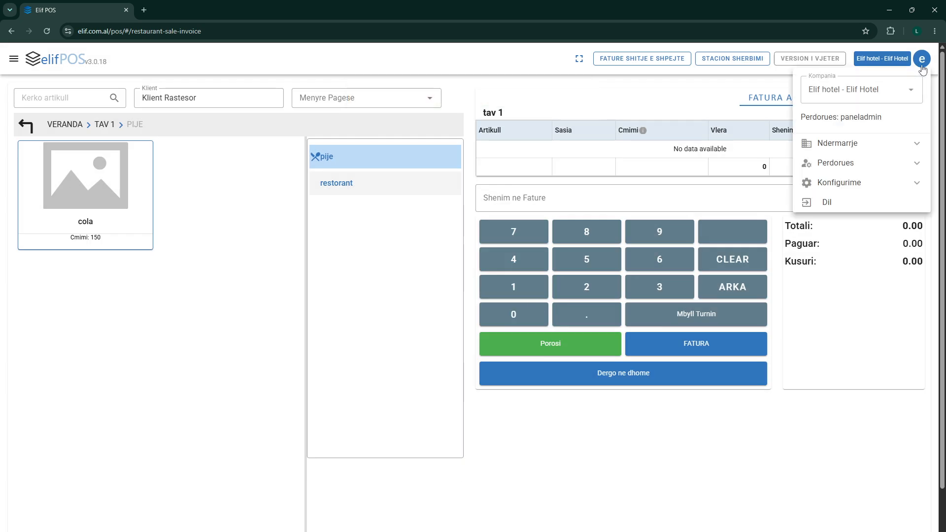
left_click(856, 181)
left_click(843, 163)
left_click(841, 186)
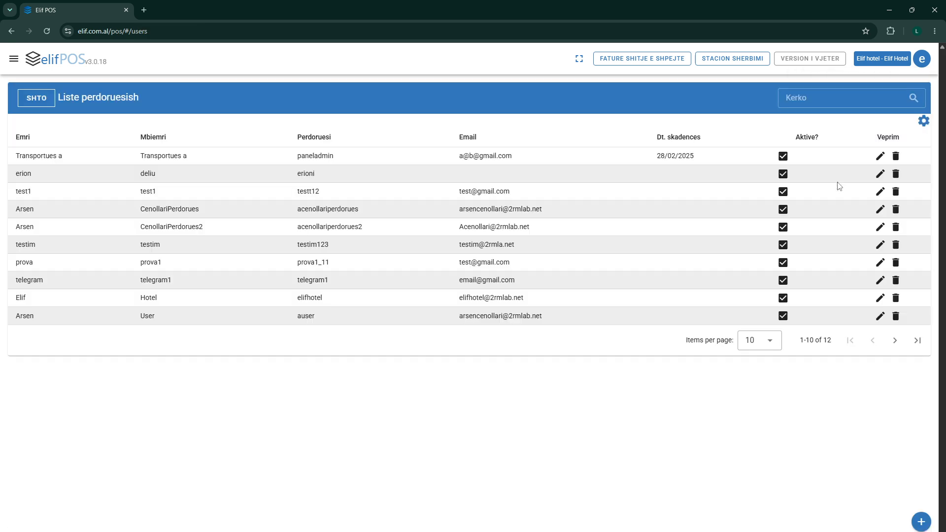
left_click(880, 156)
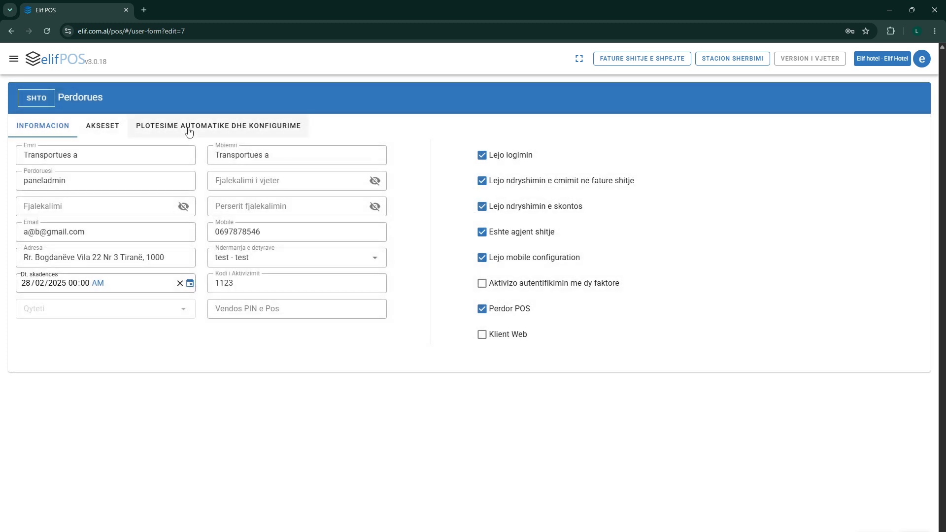
left_click(124, 127)
left_click(134, 127)
Add an automatic completion for Elif Hotel with form Hotelet, field Hoteli and value Hoteli 1, and save the user
left_click(664, 201)
left_click(345, 395)
left_click(489, 424)
left_click(95, 345)
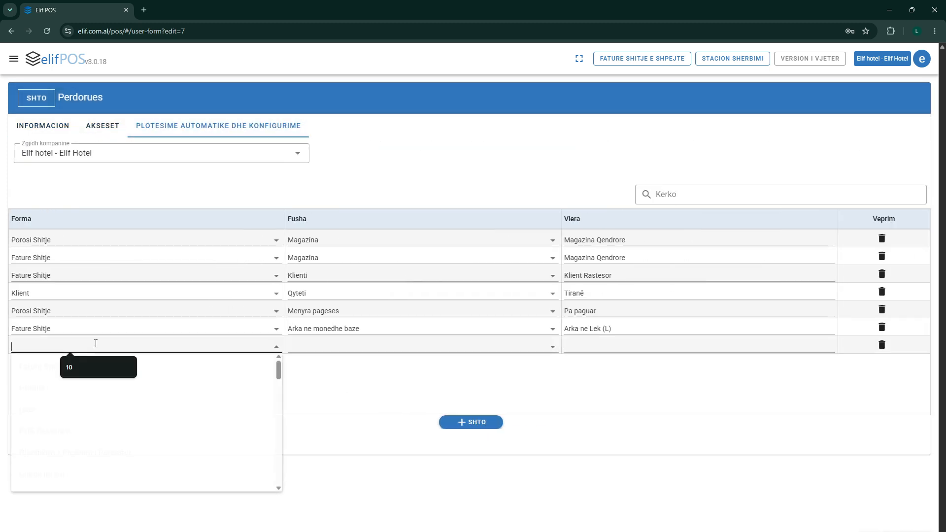
left_click(48, 397)
left_click(327, 382)
left_click(592, 349)
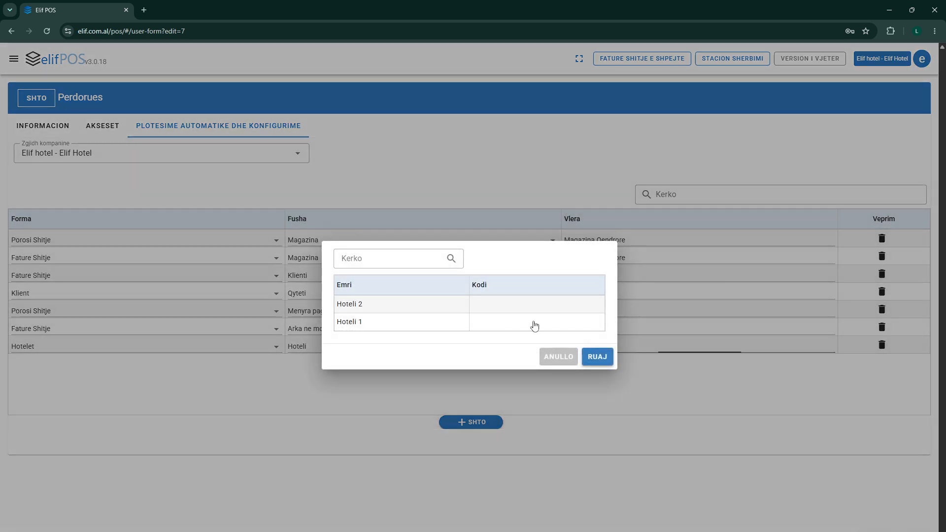
double_click(357, 323)
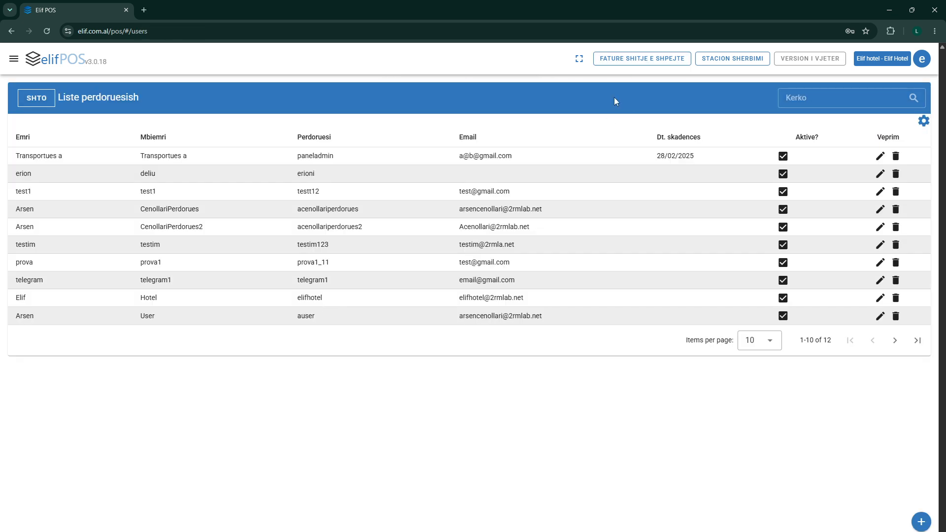
Return to the fast sales invoice screen and send table tav 1's invoice to room Det 1's guest portfolio
left_click(633, 59)
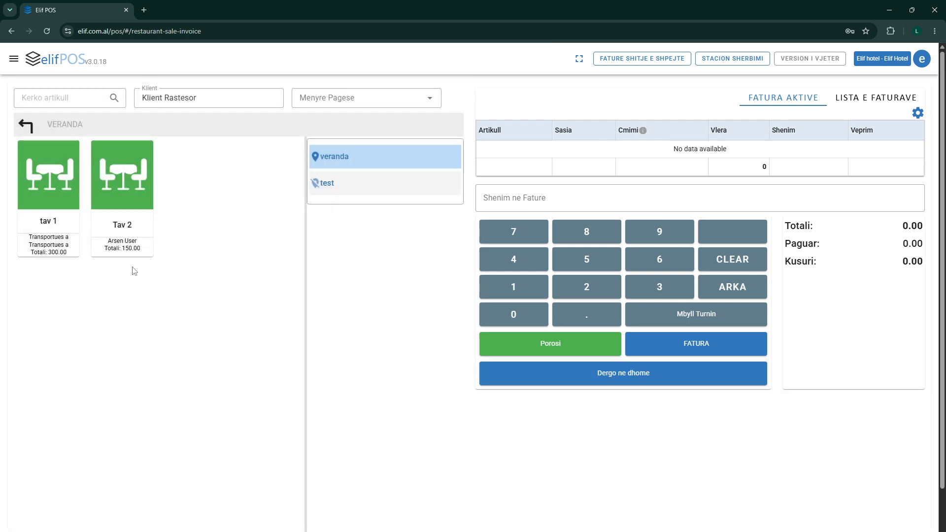
left_click(43, 242)
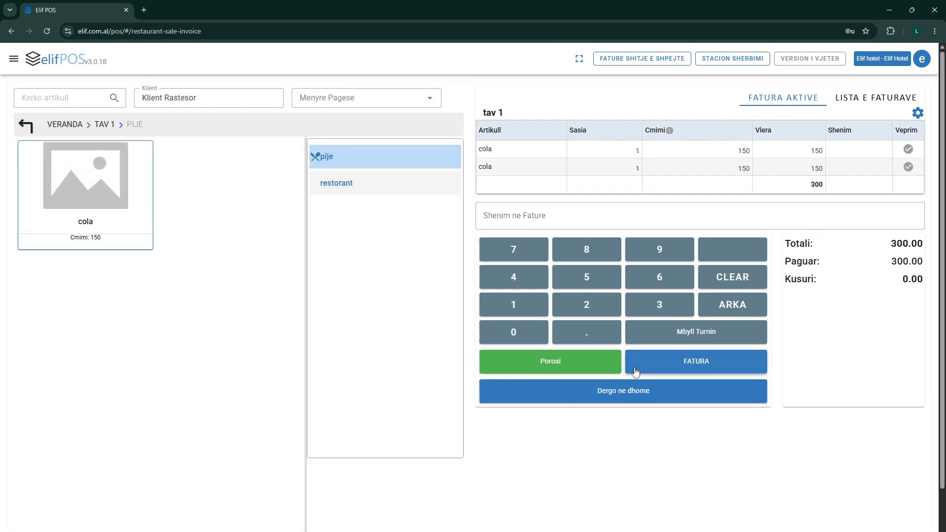
left_click(605, 393)
left_click(399, 368)
left_click(393, 264)
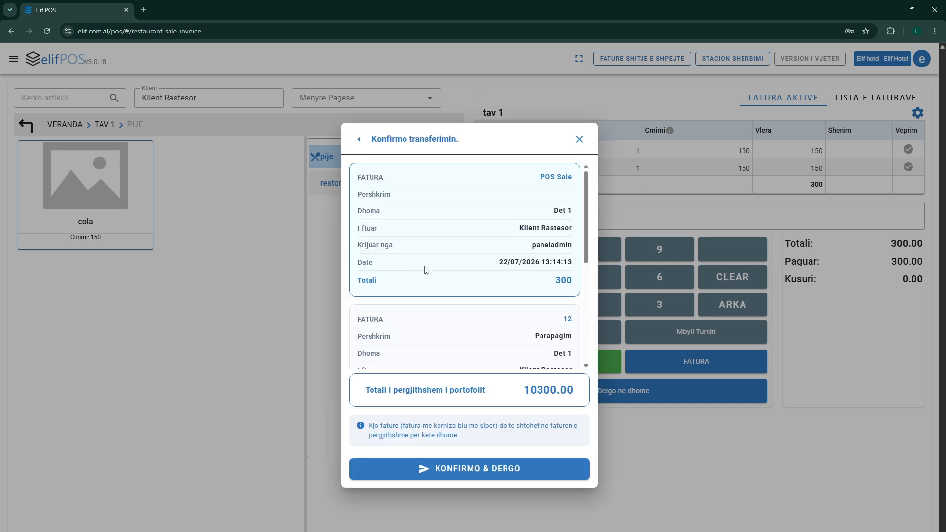
left_click(506, 467)
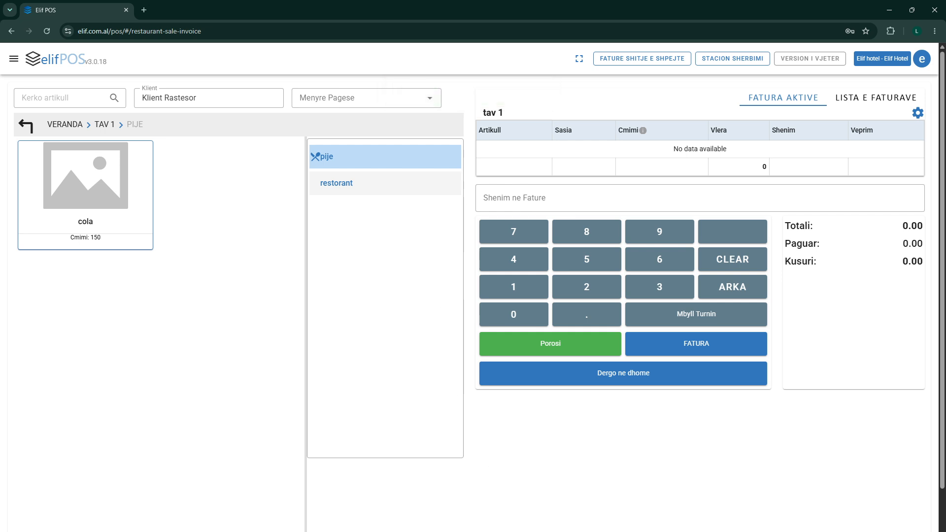
Switch to the Elif web room calendar and review the folio activity of room Det 1's occupied stay
left_click(604, 531)
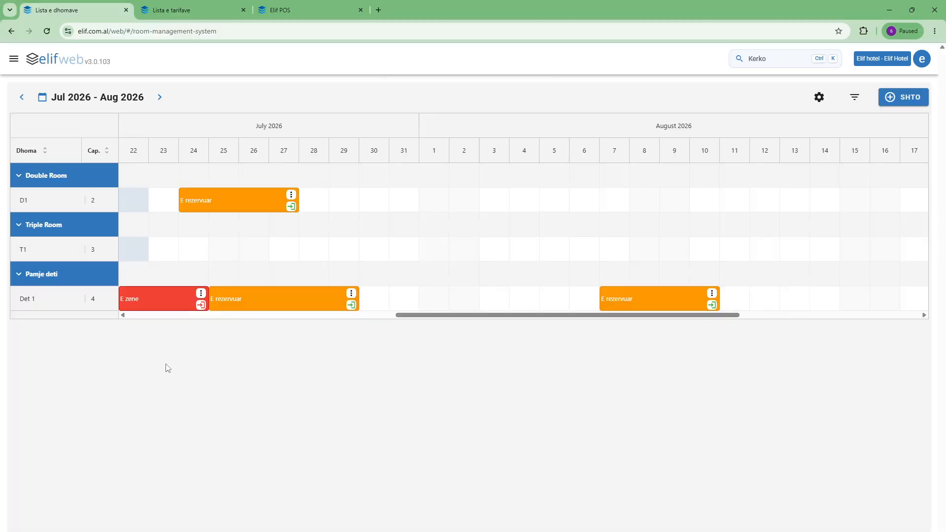
left_click(201, 294)
left_click(239, 319)
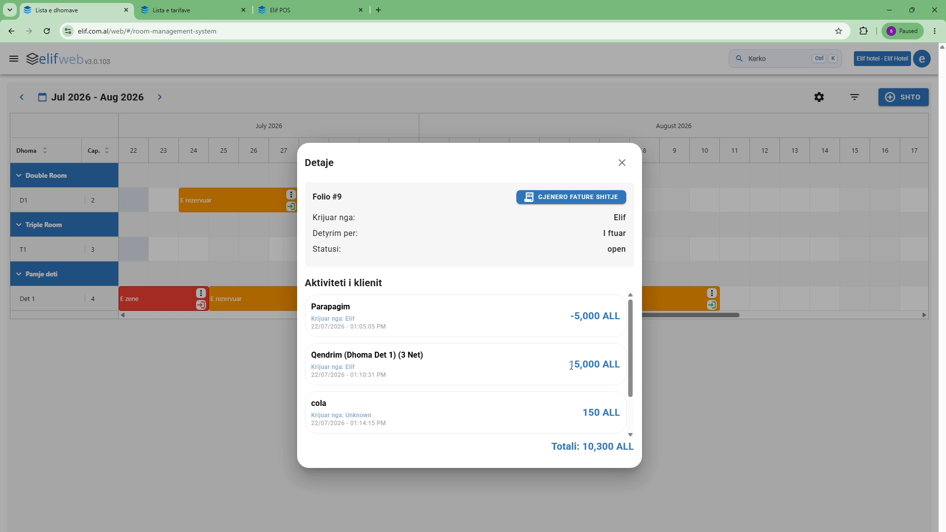
scroll(572, 374, "down", 1)
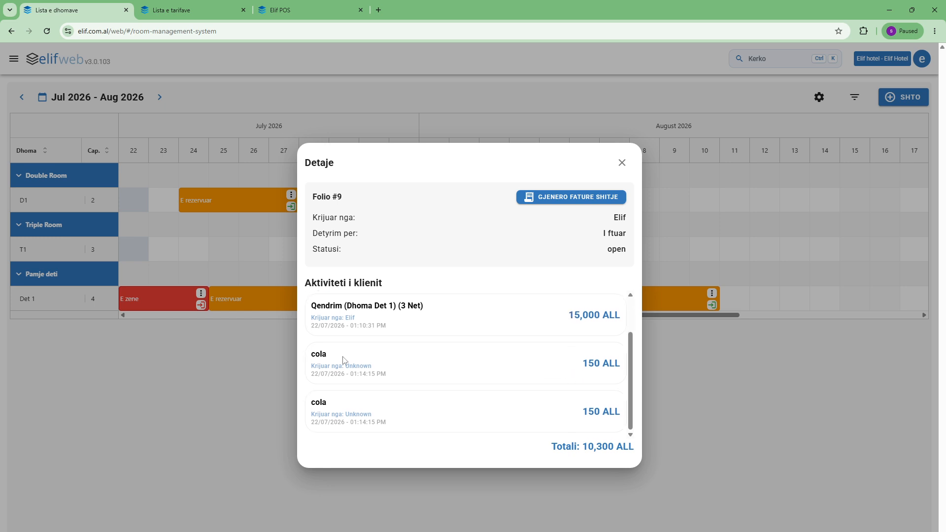
scroll(428, 376, "up", 1)
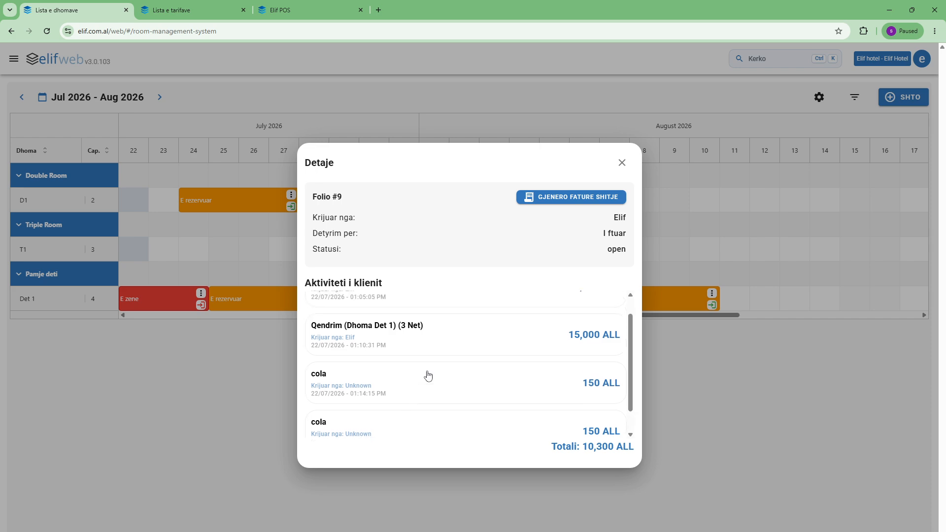
scroll(428, 375, "up", 1)
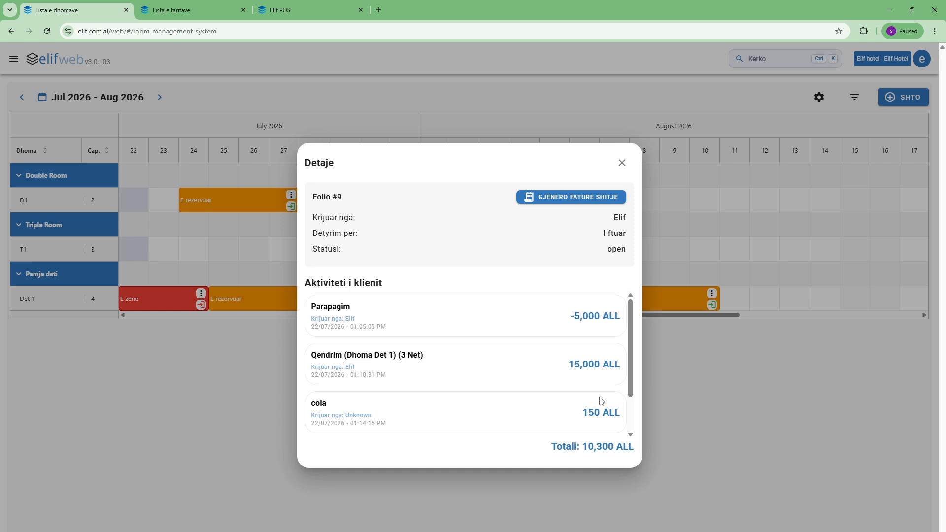
Generate the sales invoice for room Det 1's folio with the payment method Me para ne dore
left_click(570, 198)
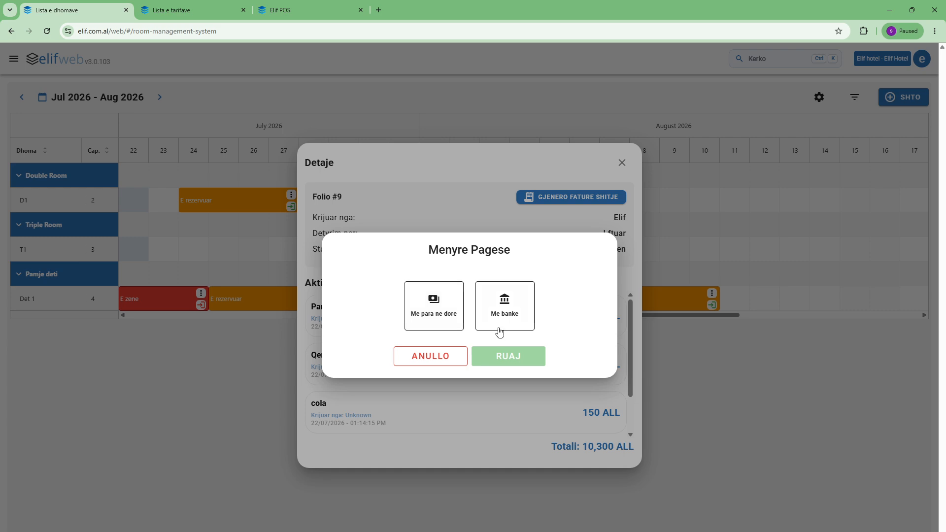
left_click(446, 325)
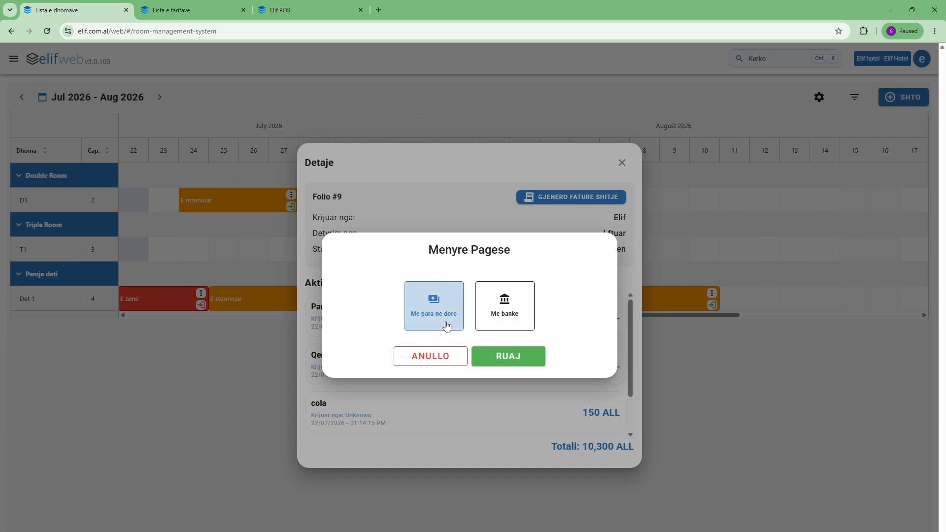
left_click(510, 356)
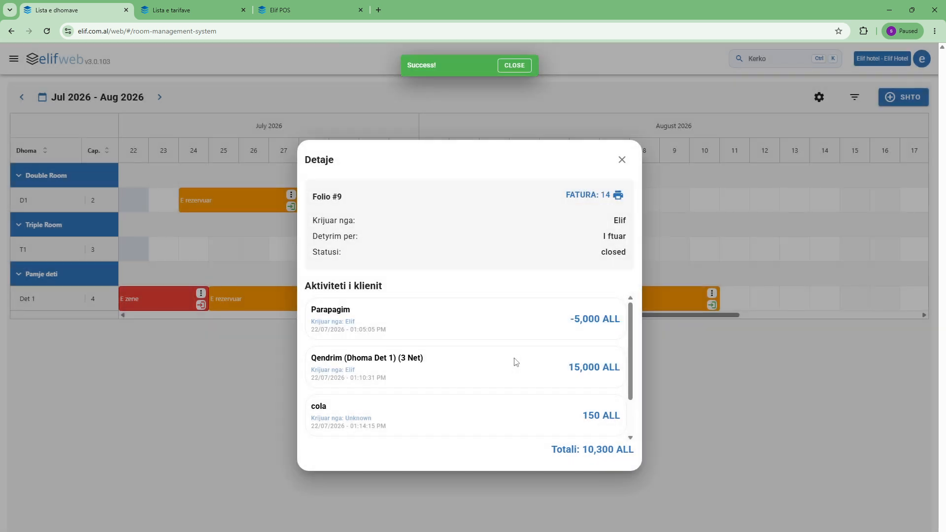
Open the printable sales invoice of the folio, review its lines and totals, and return to close the folio details
left_click(617, 196)
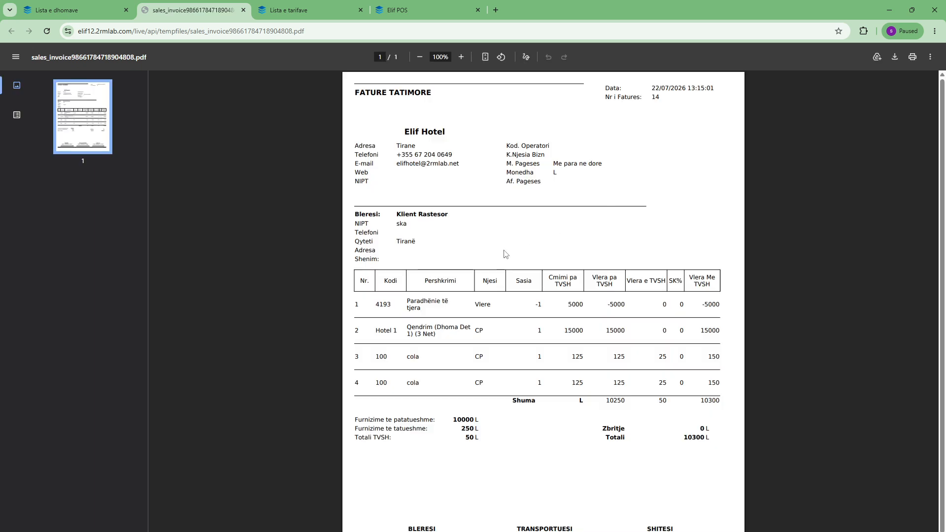
scroll(505, 254, "down", 1)
scroll(505, 254, "up", 1)
left_click(74, 11)
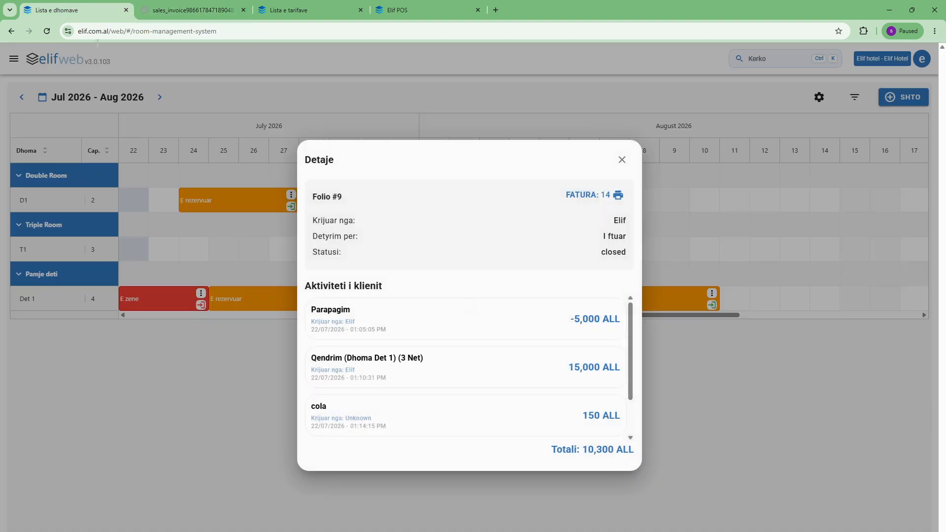
left_click(622, 159)
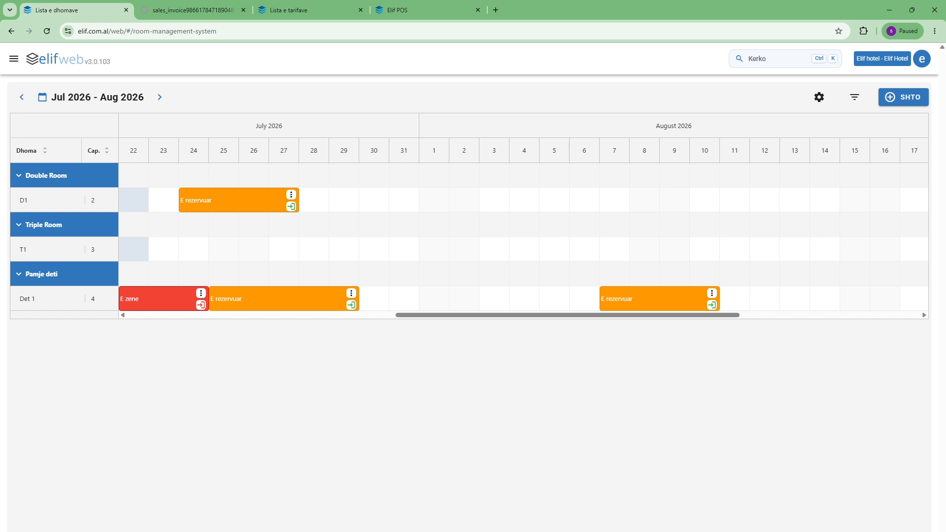
Switch to Elif POS and look through the payment methods available for table tav 1's invoice
mouse_move(625, 531)
left_click(625, 513)
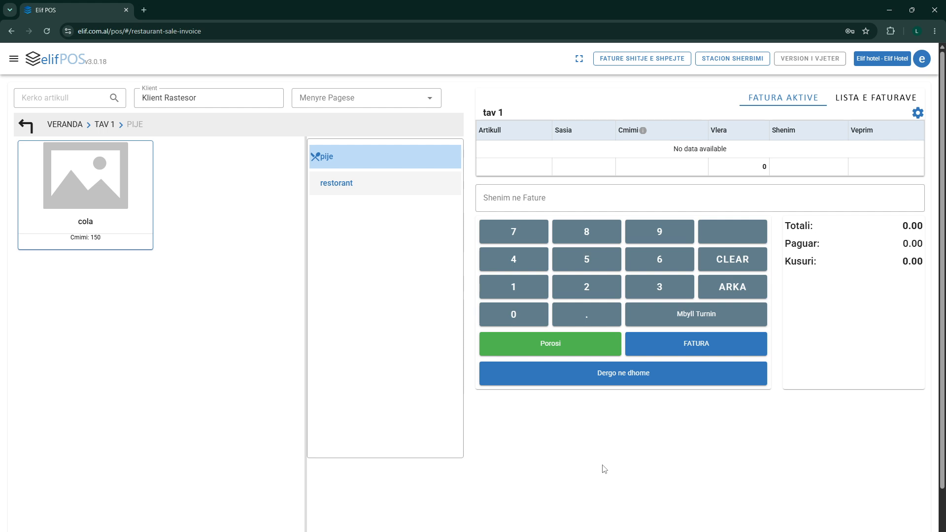
left_click(389, 99)
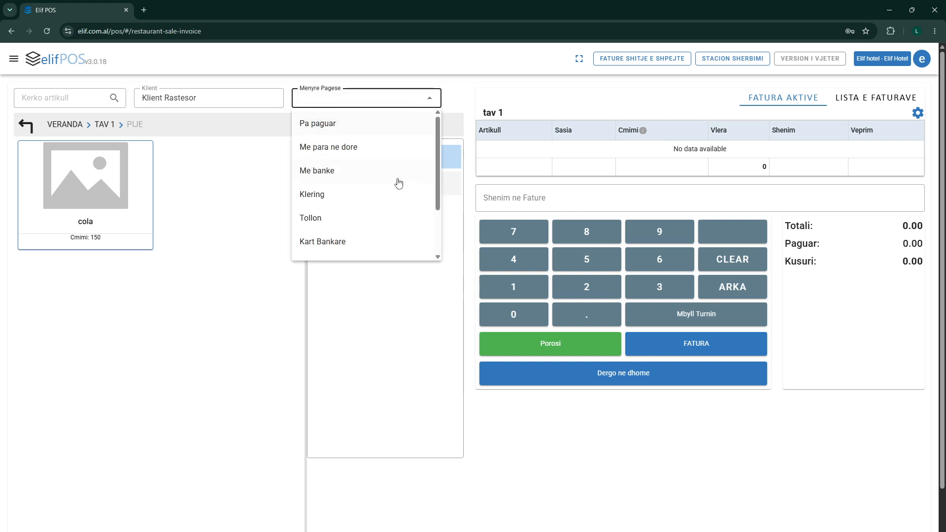
scroll(401, 220, "down", 2)
scroll(401, 220, "up", 2)
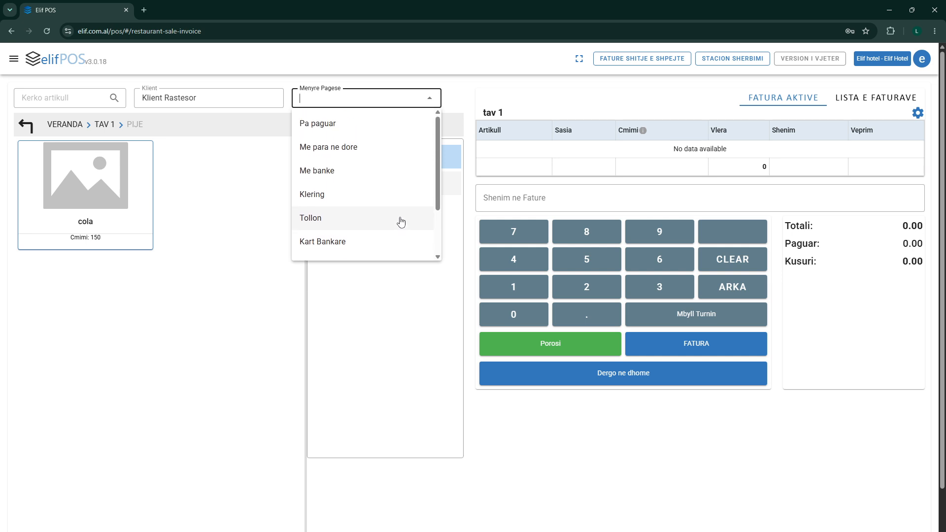
left_click(206, 264)
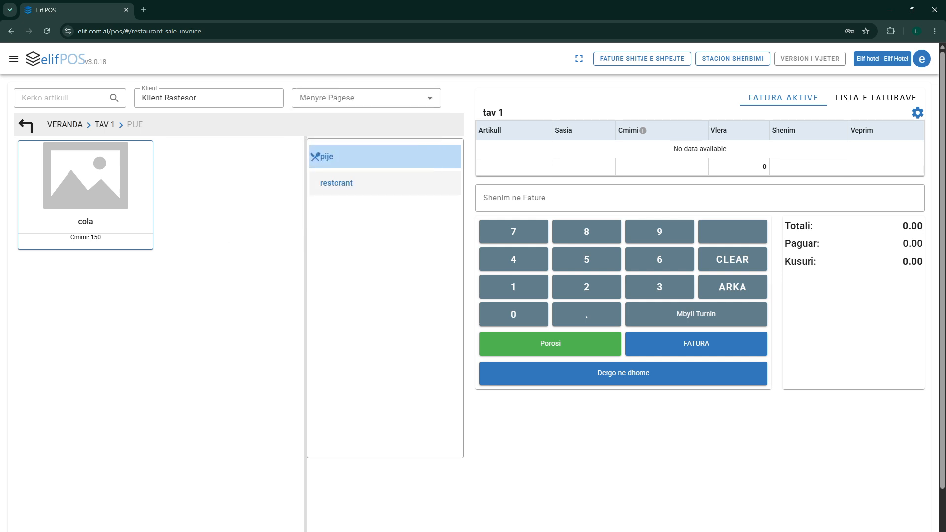
Switch back to Elif web and open Hoteli 1 for editing from the hotel list
left_click(595, 515)
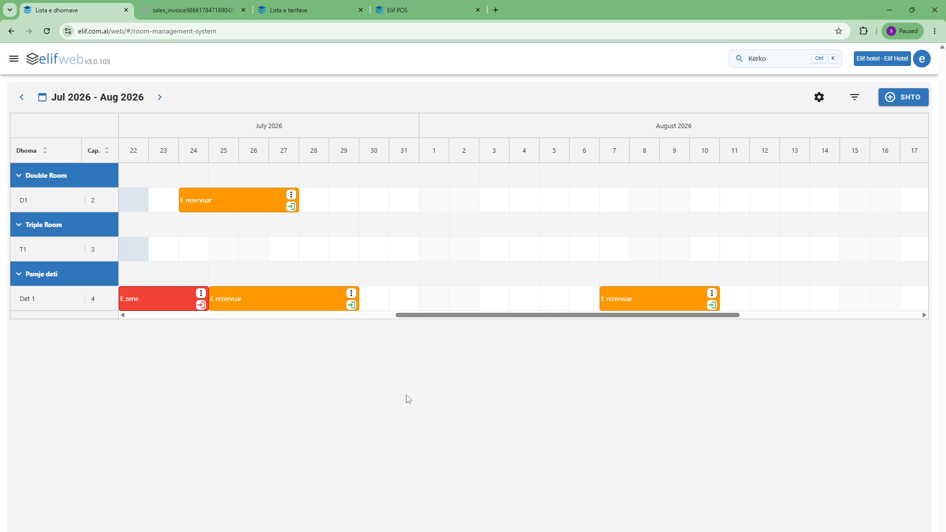
left_click(14, 59)
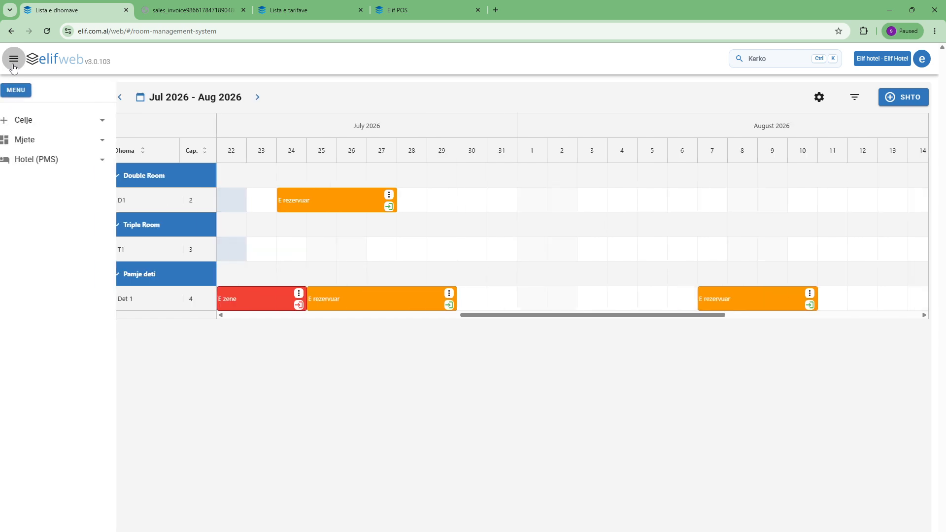
left_click(58, 168)
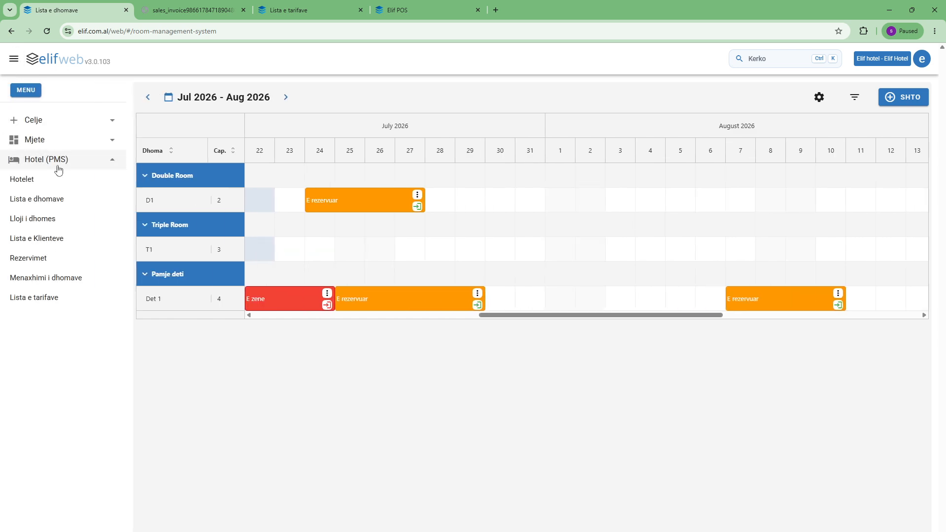
left_click(49, 181)
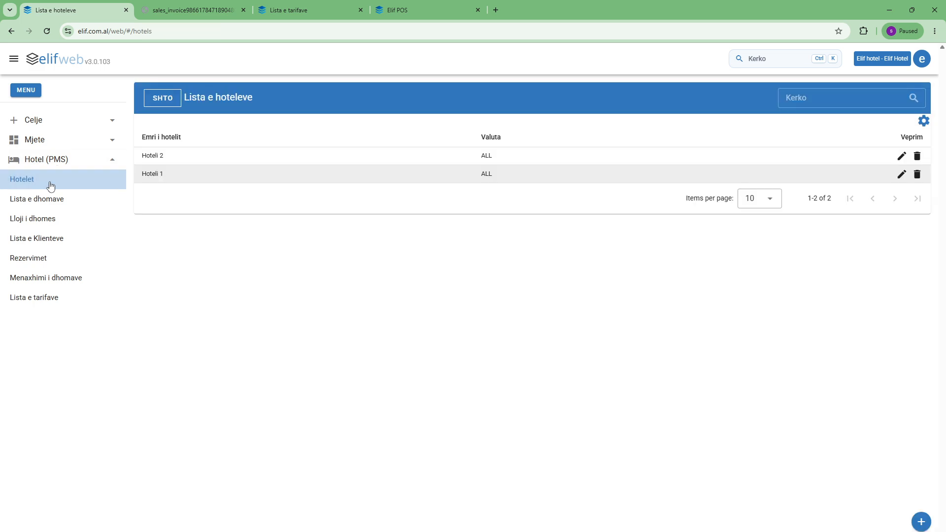
left_click(83, 165)
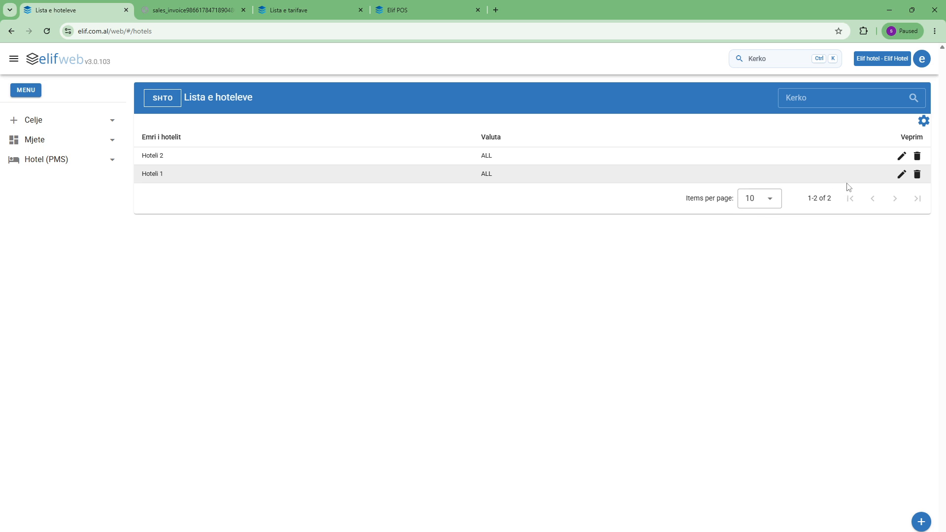
left_click(901, 174)
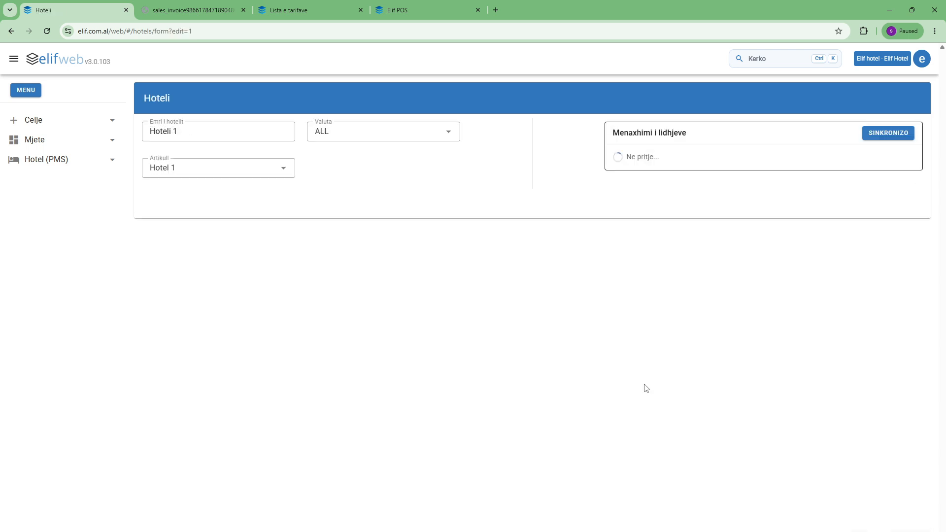